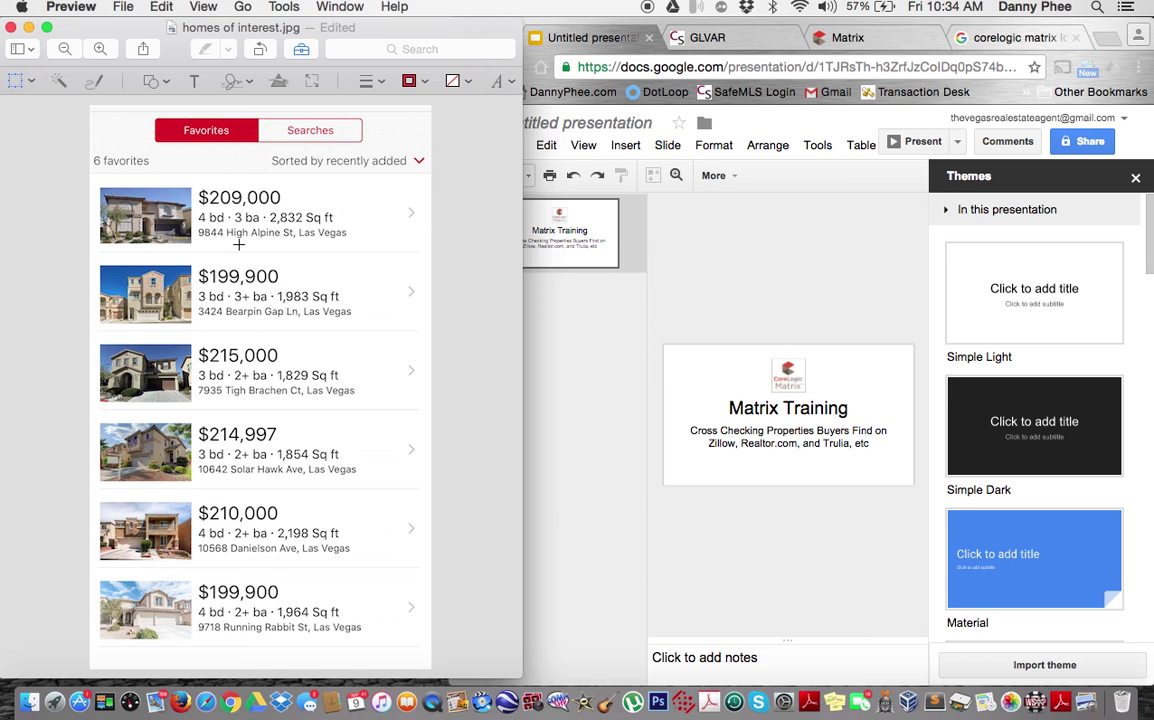
Step: Bring the browser window forward, leaving the six-favourite-homes image open in Preview
{"action": "left_click", "coordinate": [543, 295]}
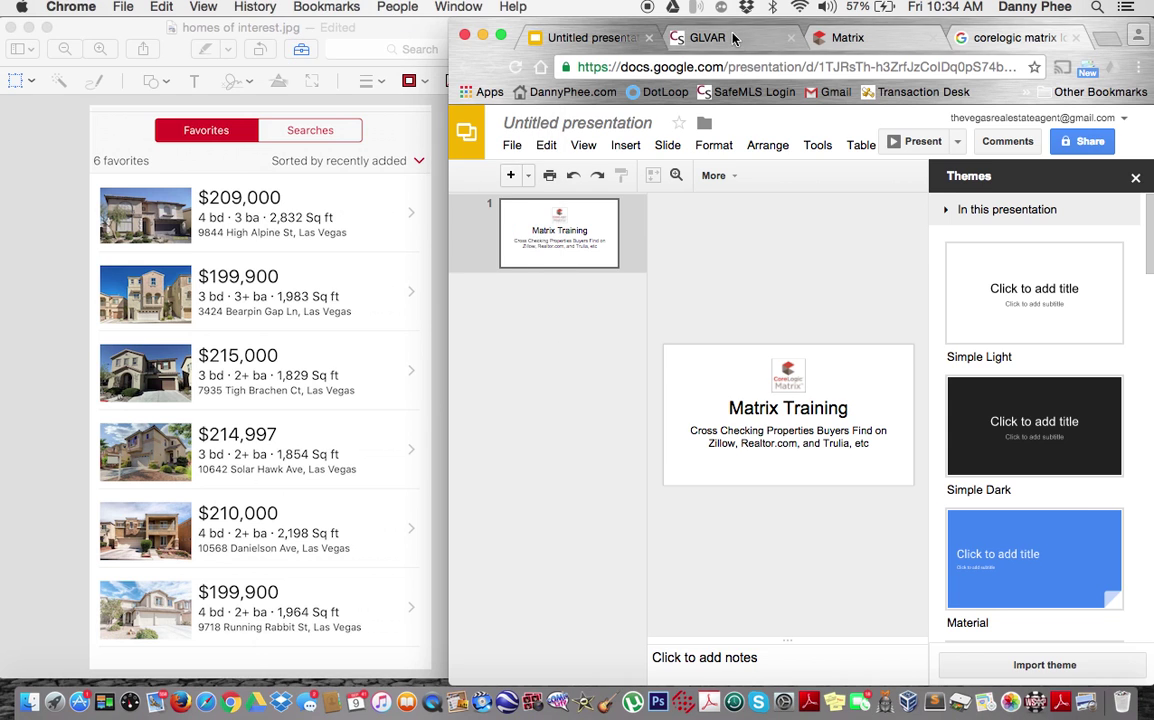
Step: Launch the Matrix application from the GLVAR portal and widen the browser window slightly
{"action": "left_click", "coordinate": [733, 38]}
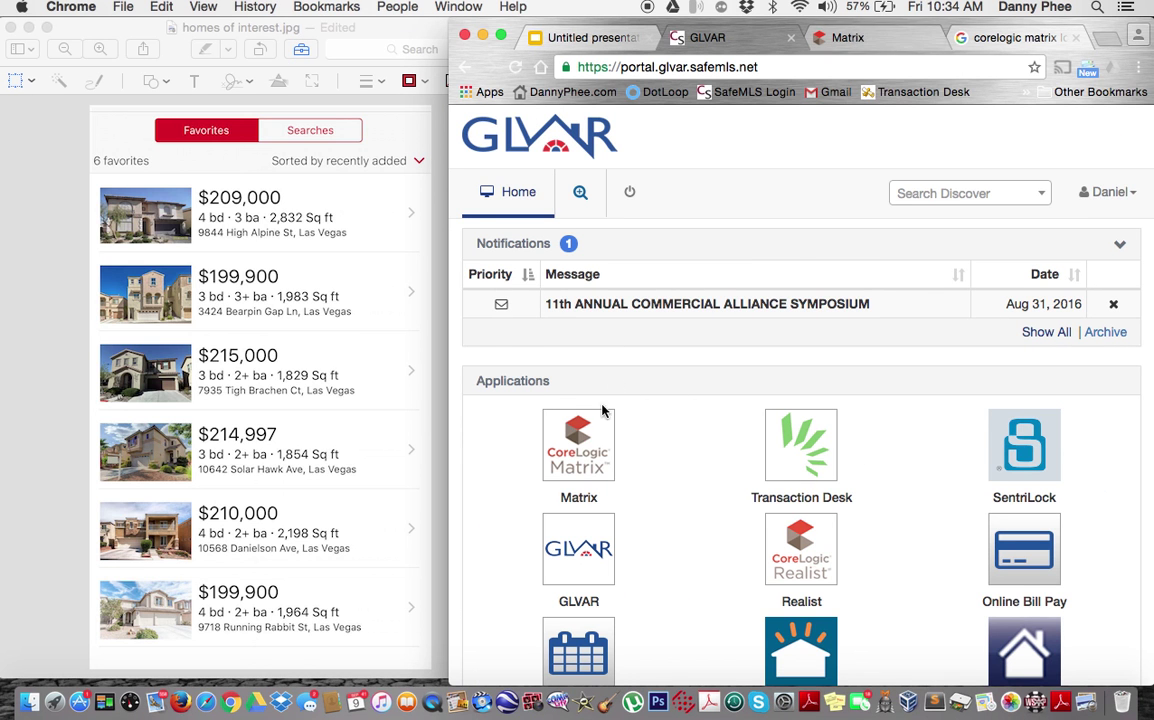
{"action": "left_click", "coordinate": [587, 450]}
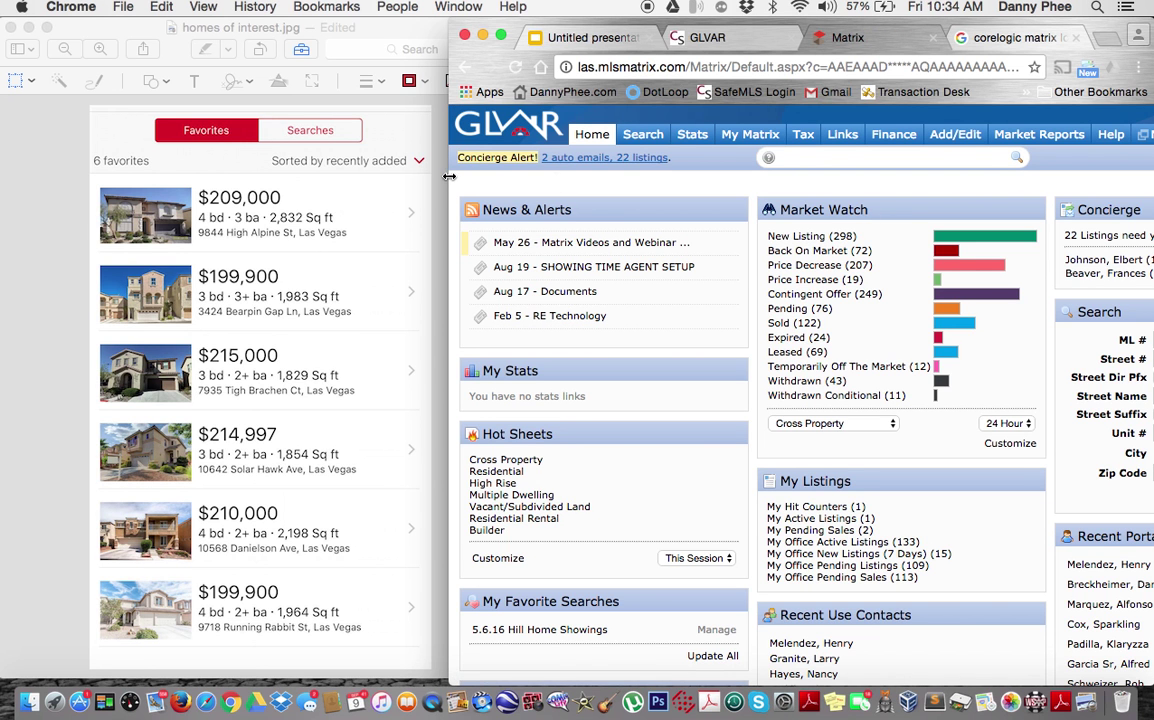
{"action": "left_click_drag", "start_coordinate": [449, 176], "coordinate": [432, 176]}
{"action": "mouse_move", "coordinate": [620, 140]}
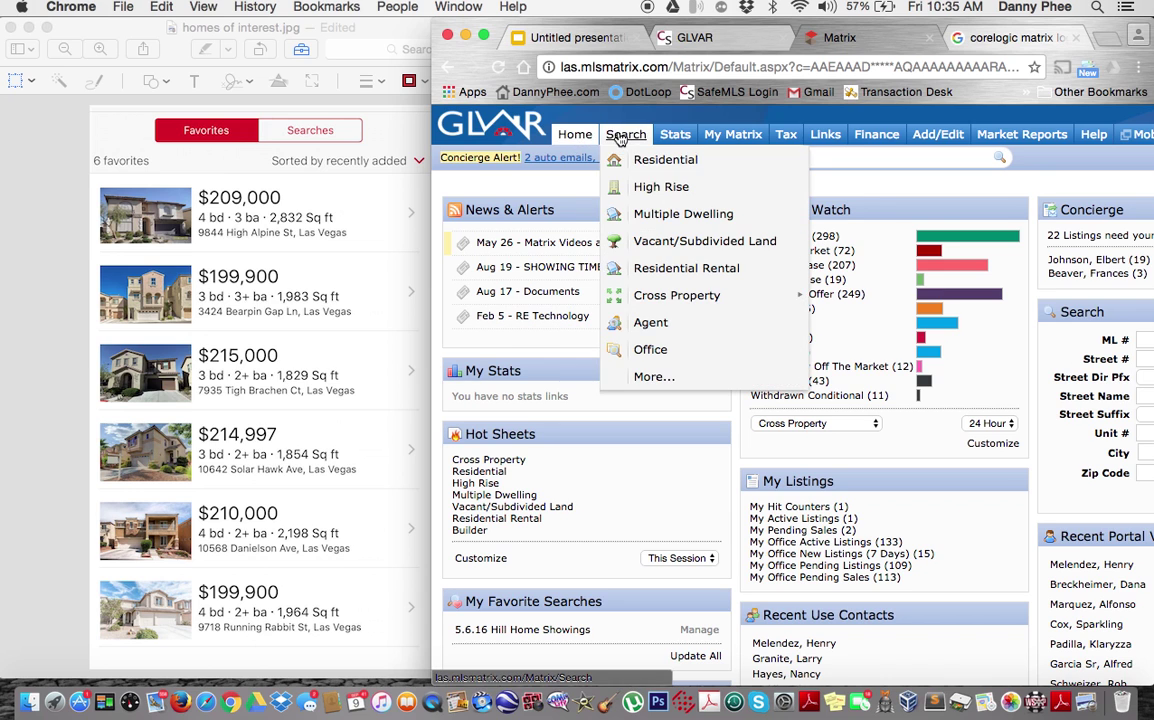
{"action": "left_click", "coordinate": [638, 161]}
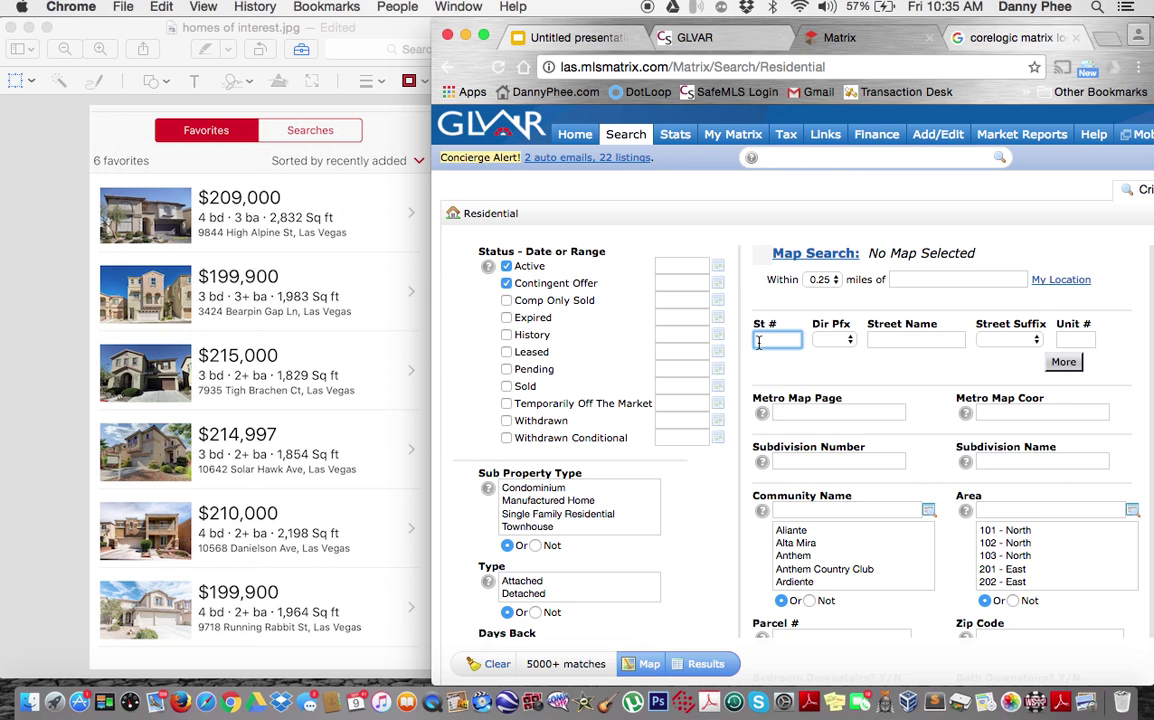
{"action": "key", "text": "Tab"}
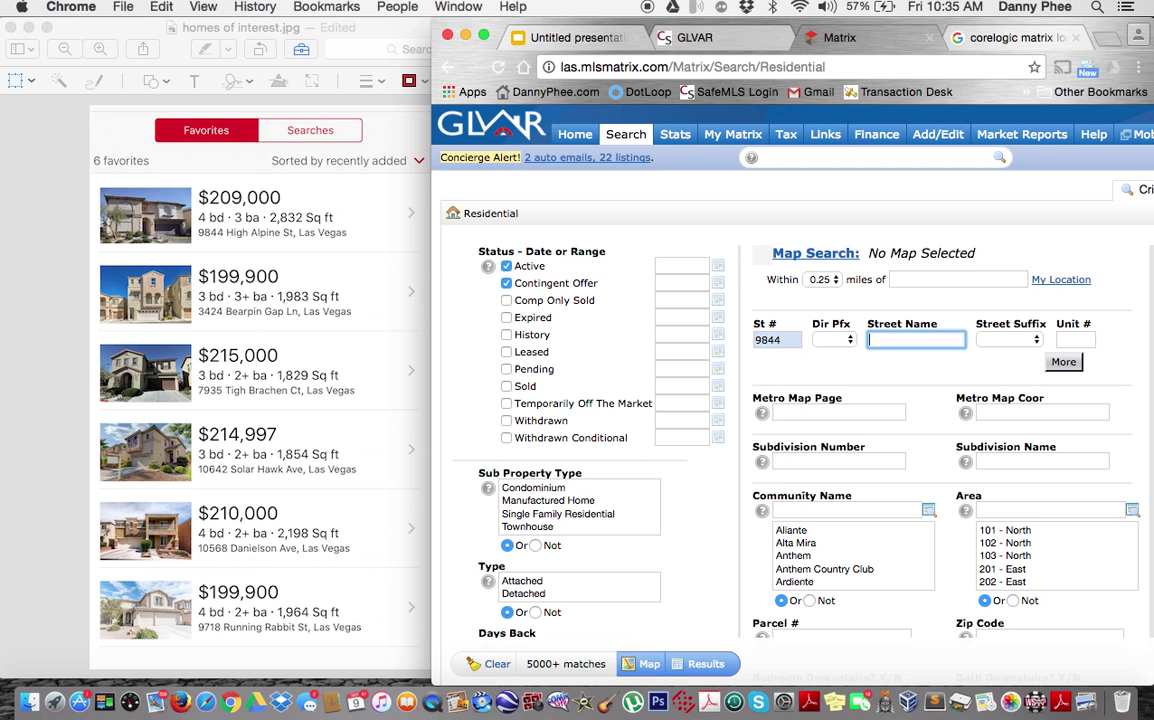
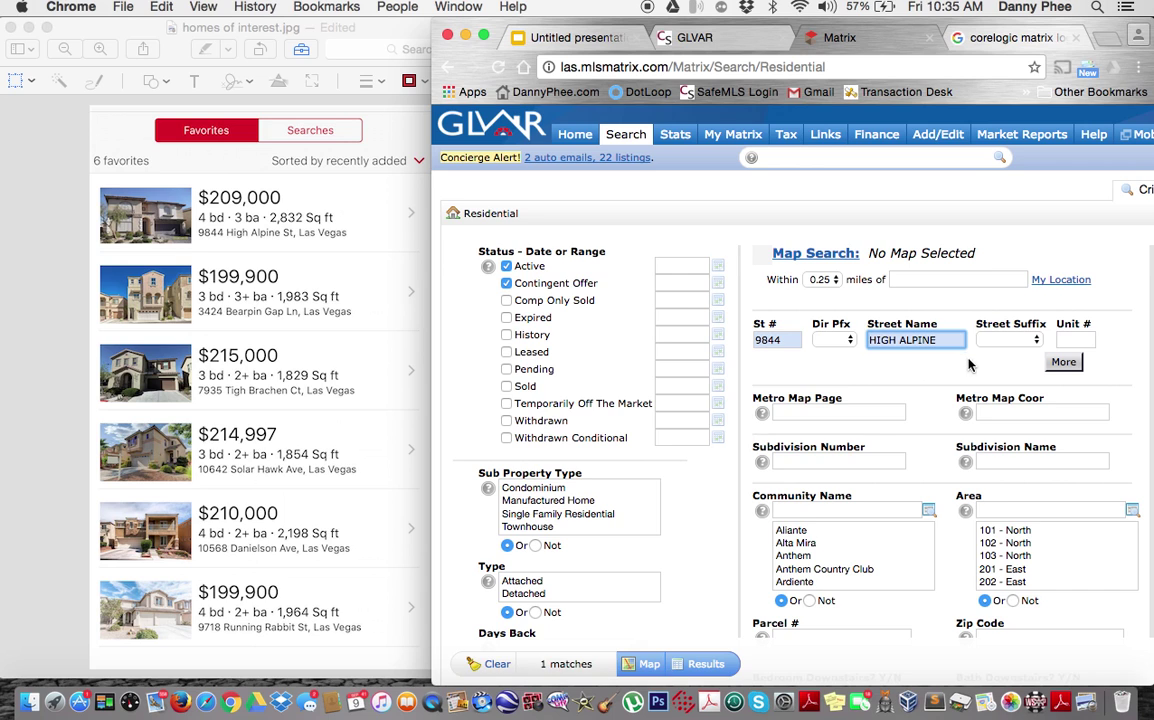
{"action": "left_click", "coordinate": [507, 285]}
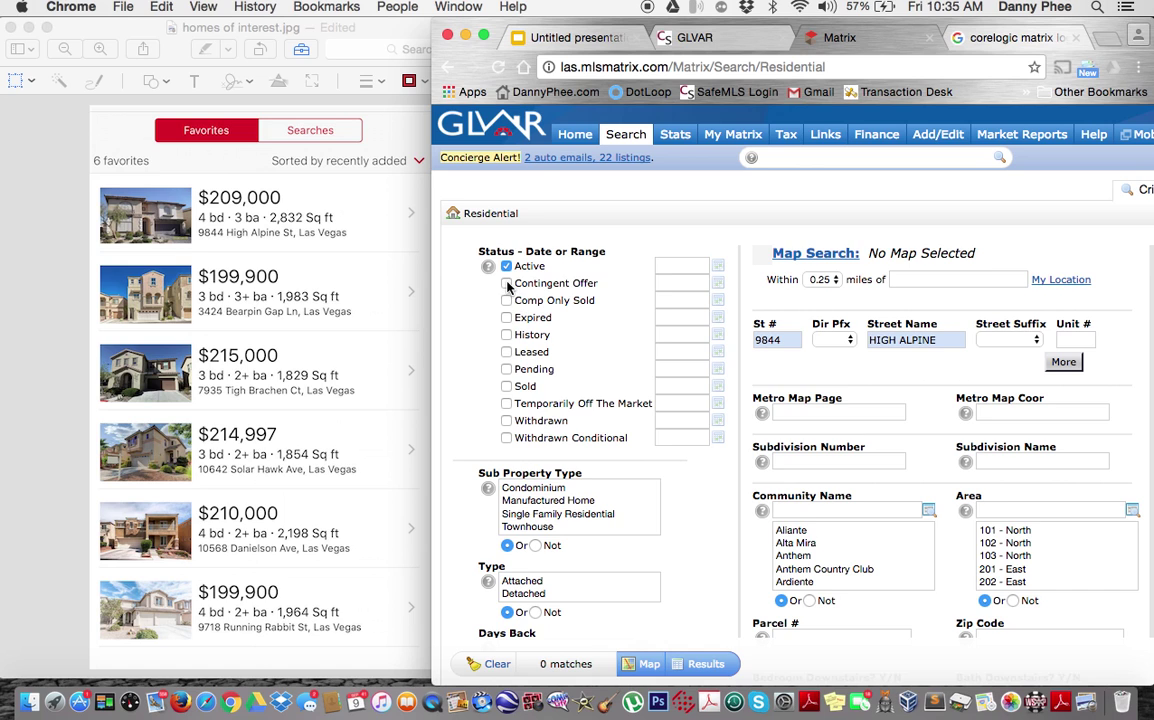
{"action": "left_click", "coordinate": [507, 285]}
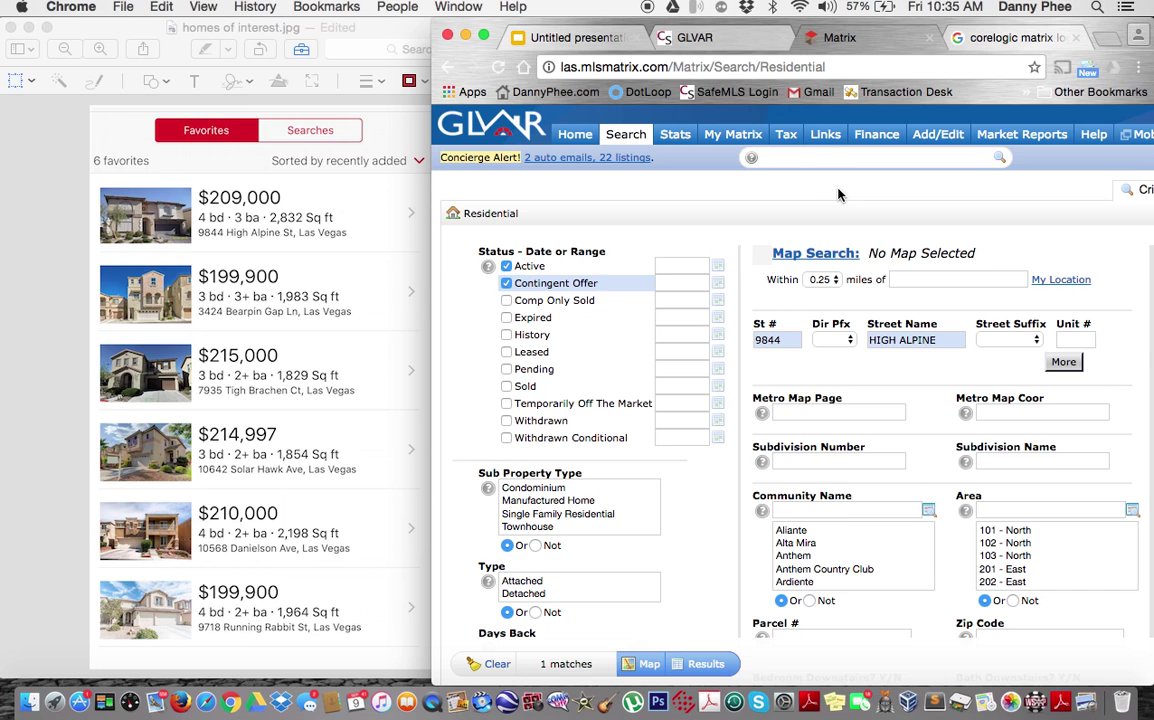
{"action": "left_click", "coordinate": [1063, 361]}
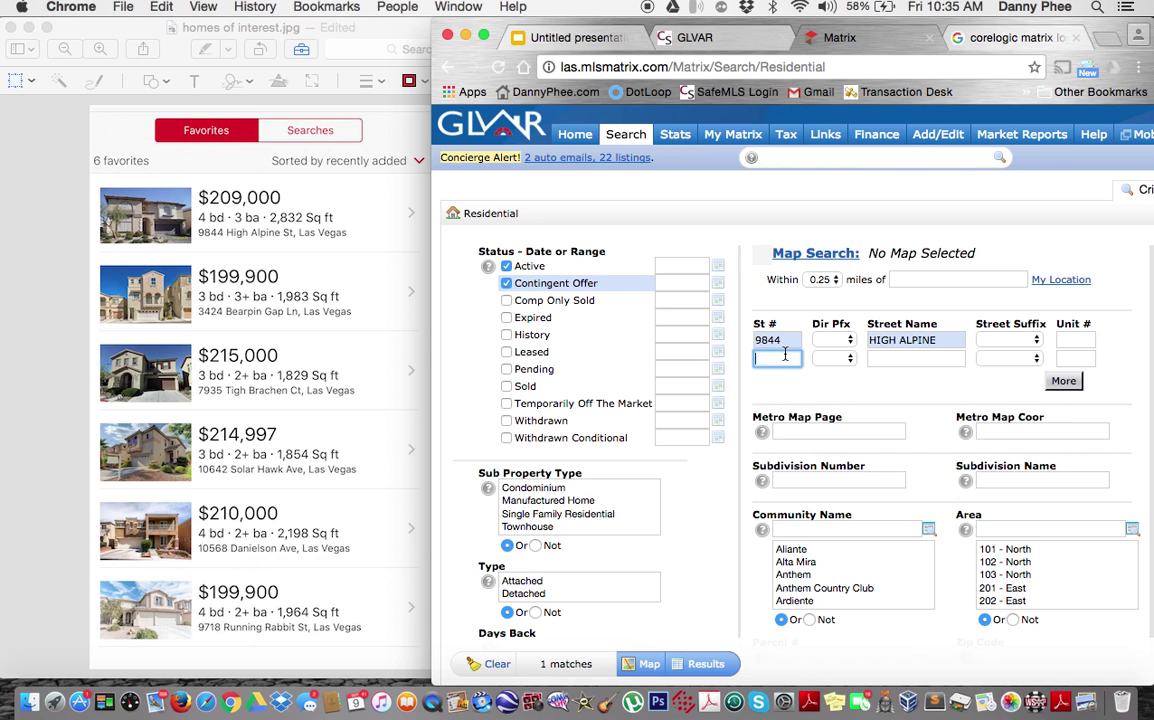
{"action": "key", "text": "Tab"}
{"action": "key", "text": "Tab"}
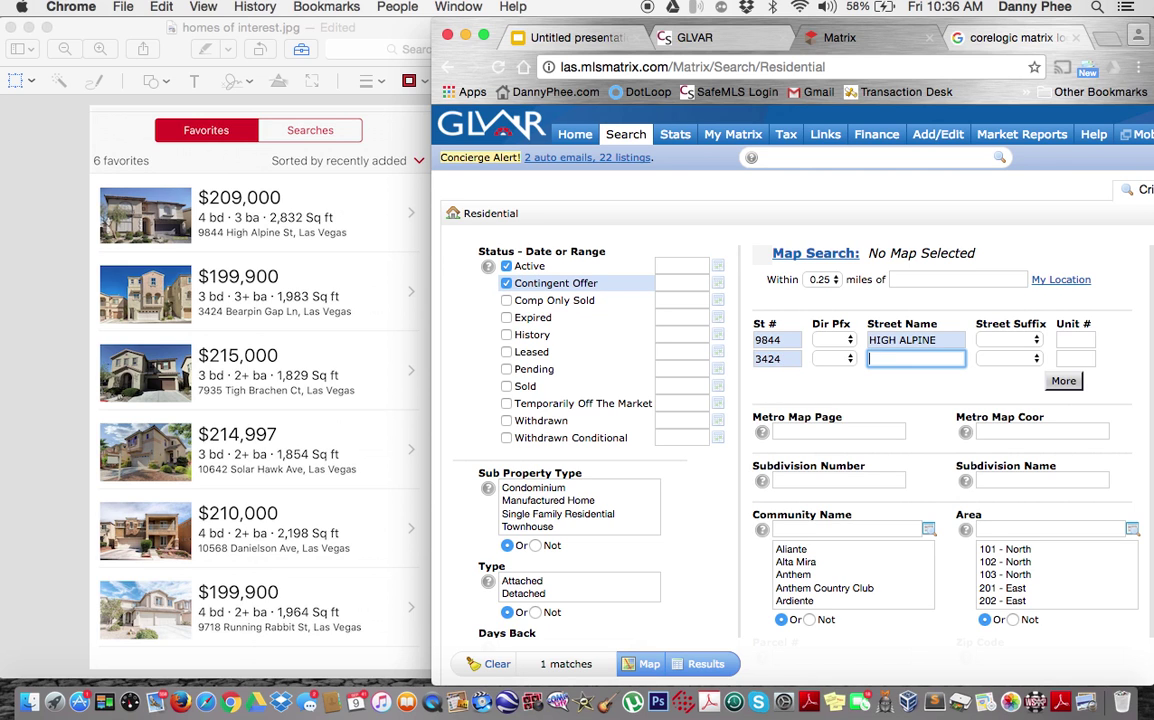
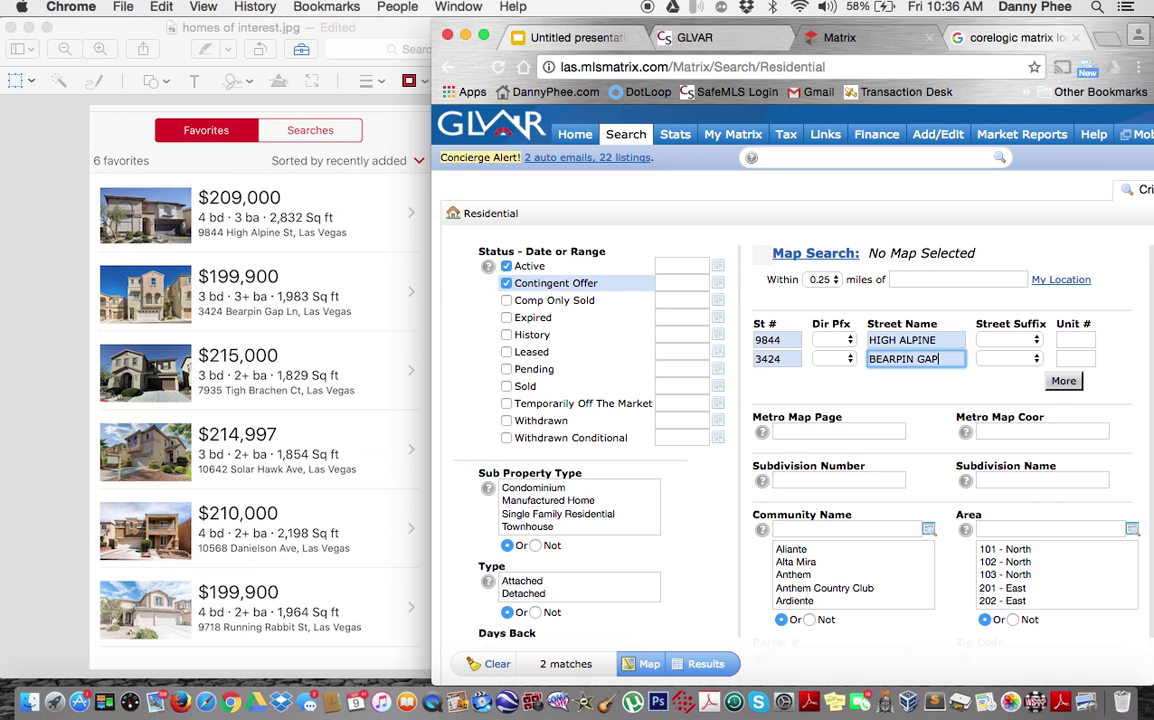
{"action": "left_click", "coordinate": [1063, 380]}
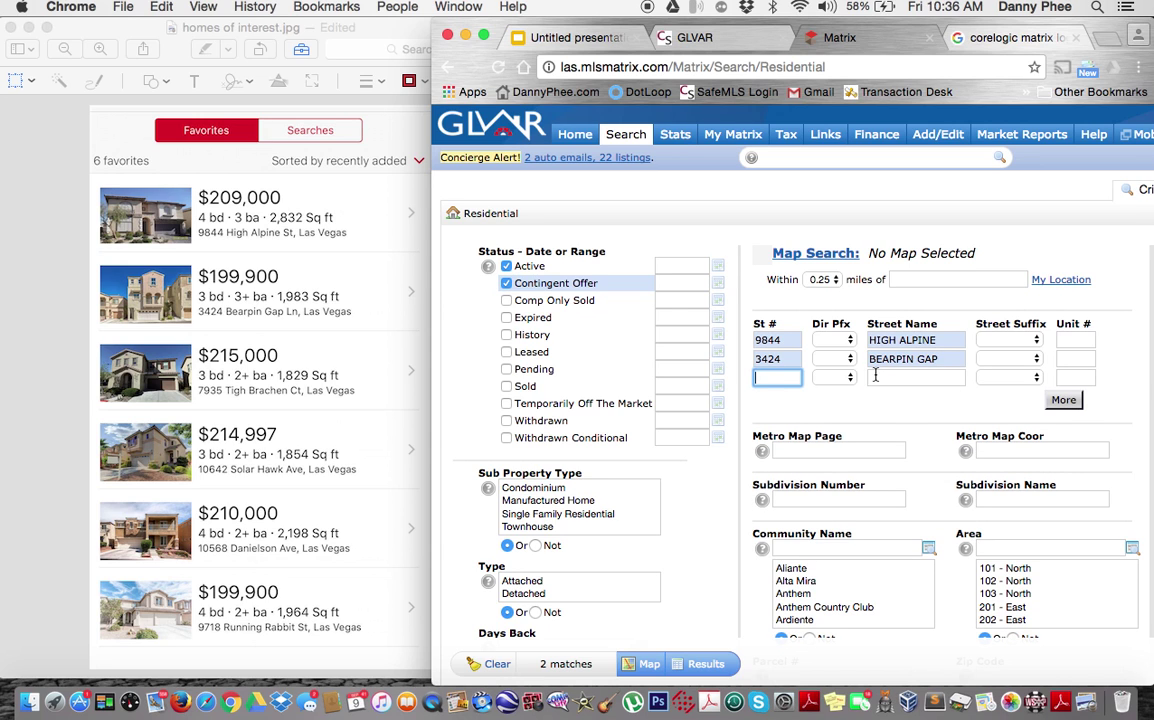
{"action": "key", "text": "Tab"}
{"action": "key", "text": "Tab"}
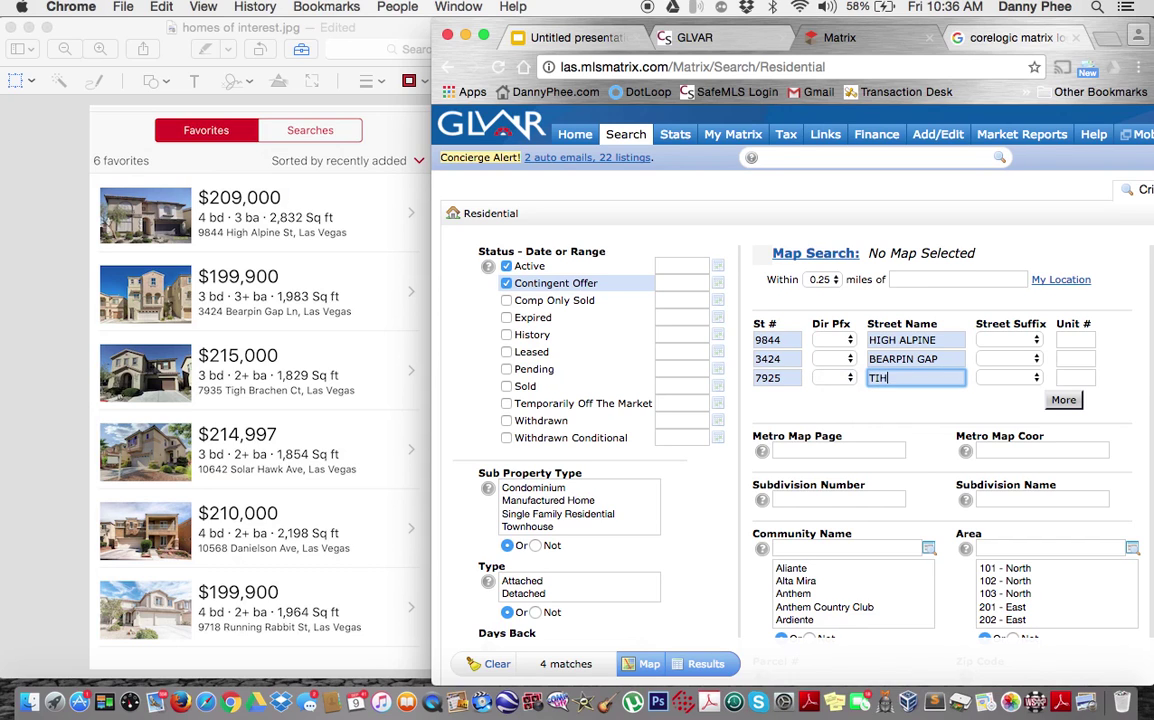
{"action": "key", "text": "Tab"}
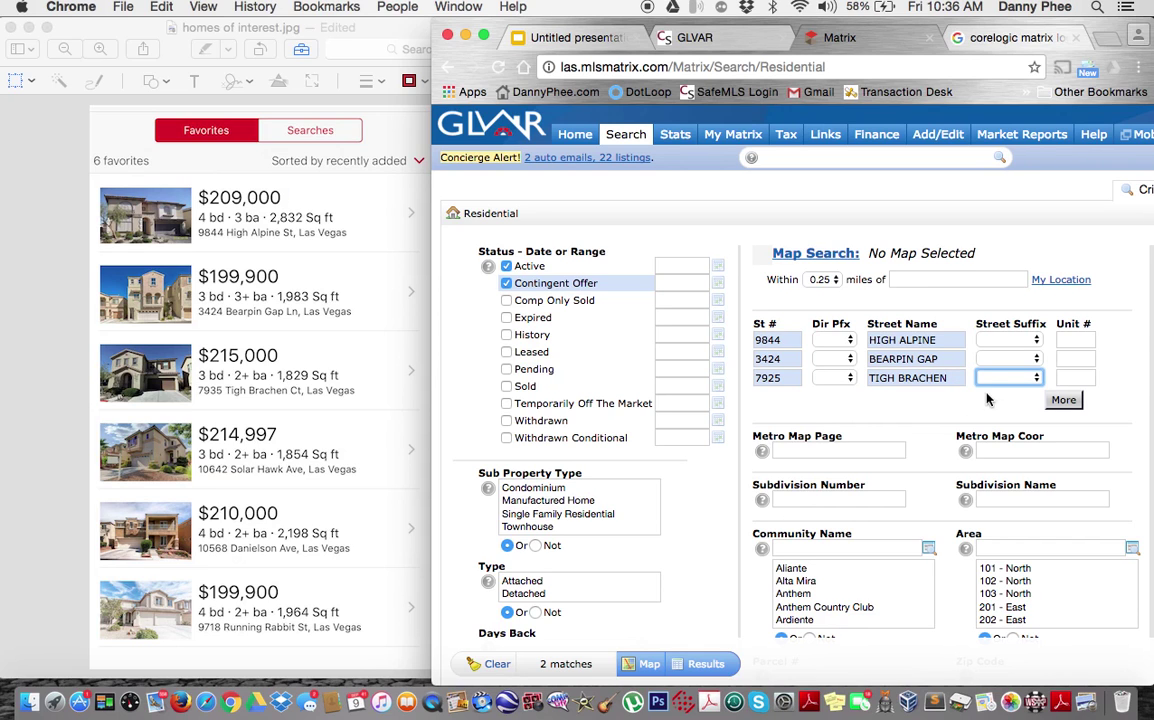
{"action": "left_click", "coordinate": [948, 375]}
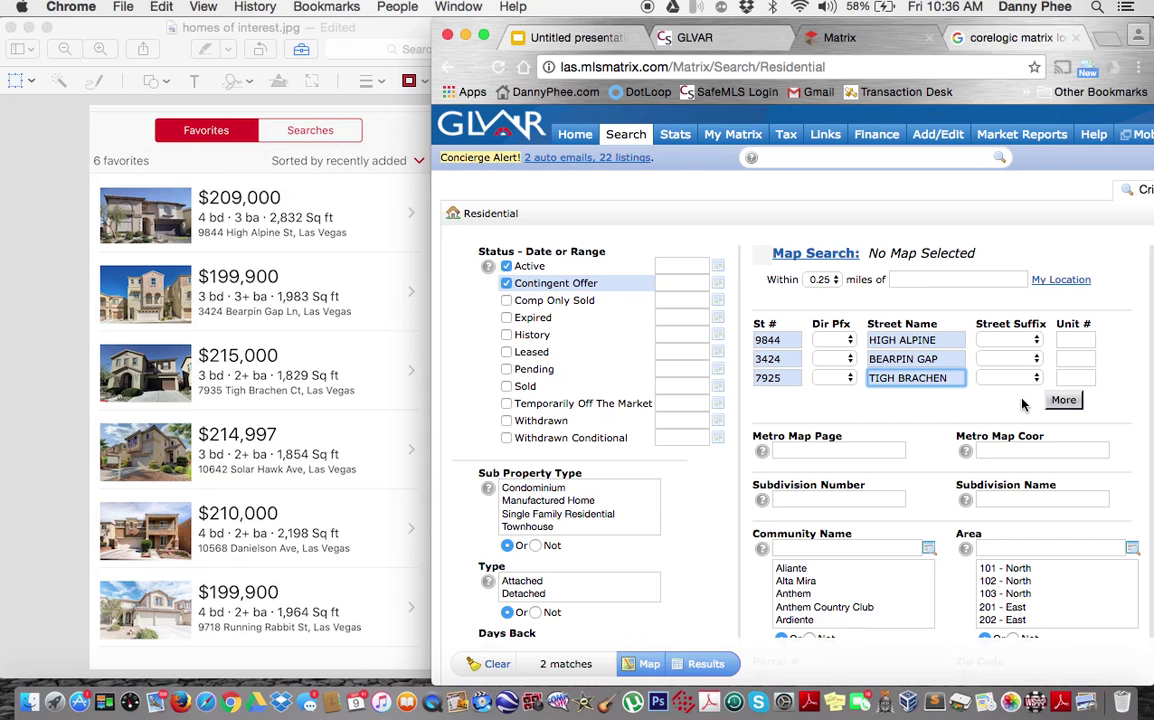
{"action": "left_click", "coordinate": [1063, 400]}
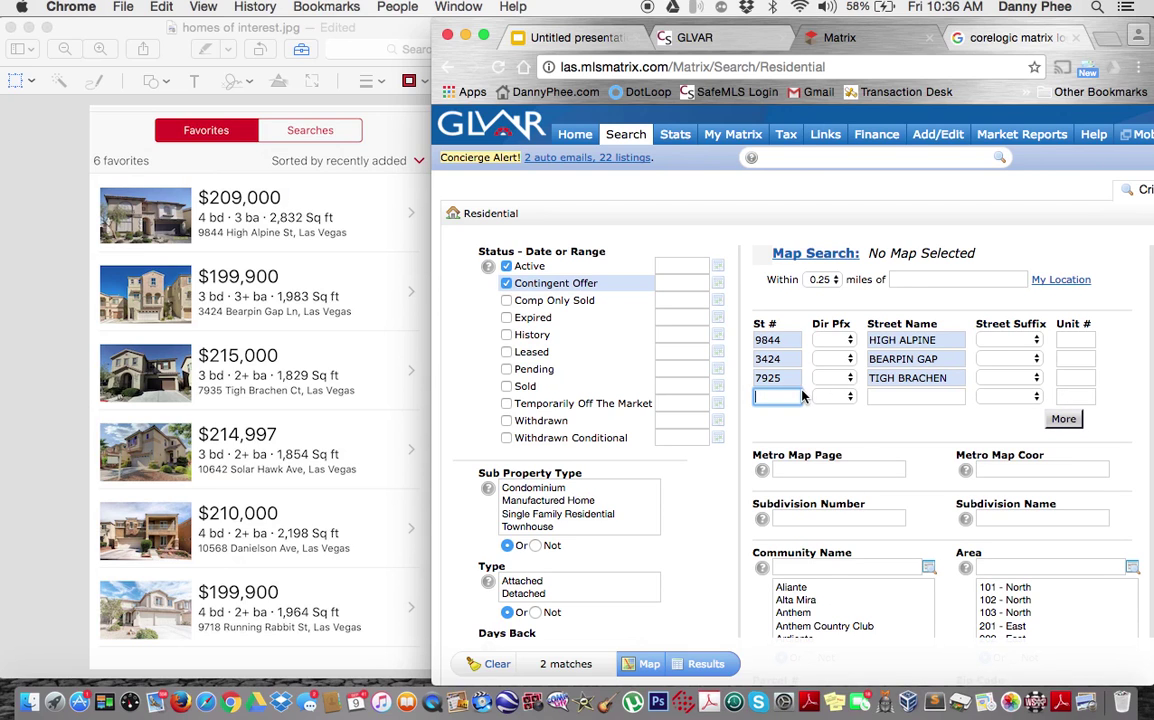
{"action": "left_click", "coordinate": [777, 380]}
{"action": "key", "text": "BackSpace"}
{"action": "key", "text": "BackSpace"}
{"action": "type", "text": "35"}
{"action": "key", "text": "Tab"}
{"action": "key", "text": "Tab"}
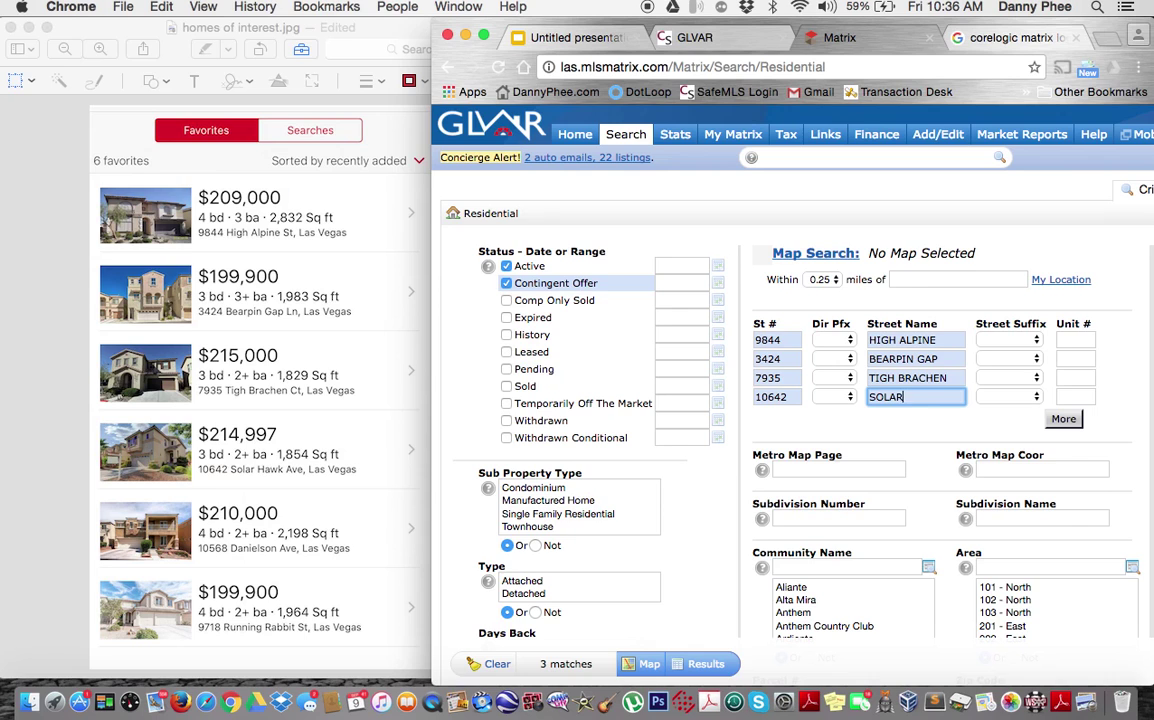
{"action": "left_click", "coordinate": [1063, 418]}
{"action": "left_click", "coordinate": [790, 415]}
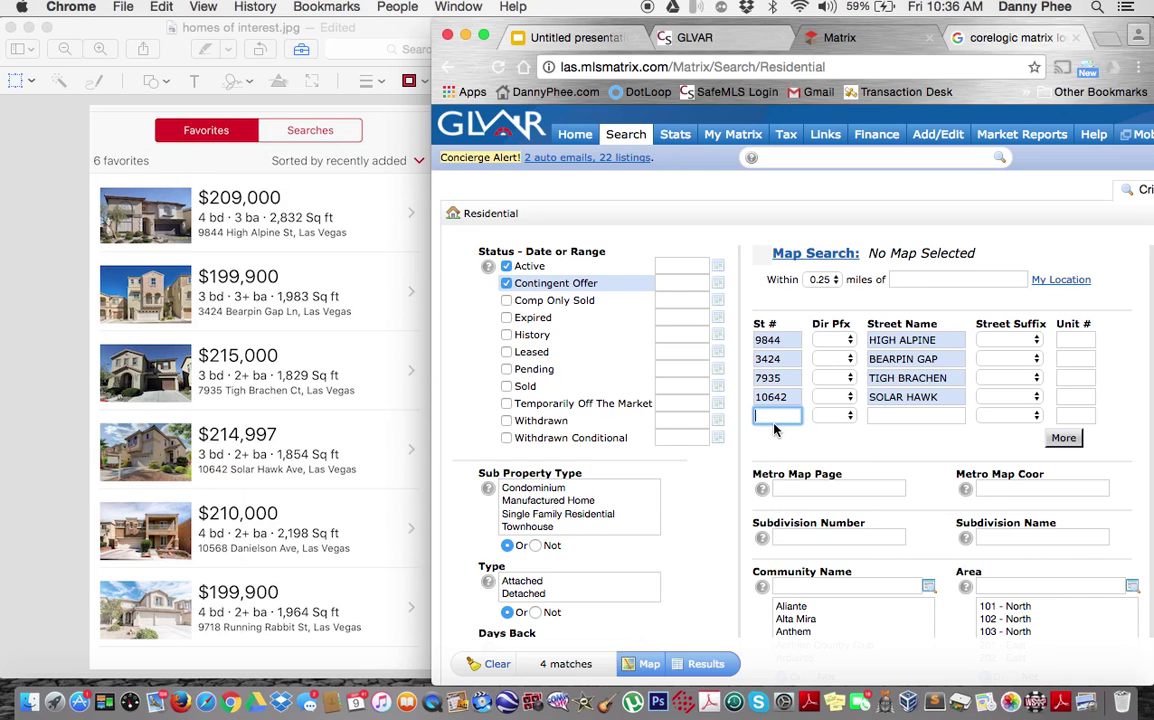
{"action": "key", "text": "Tab"}
{"action": "key", "text": "Tab"}
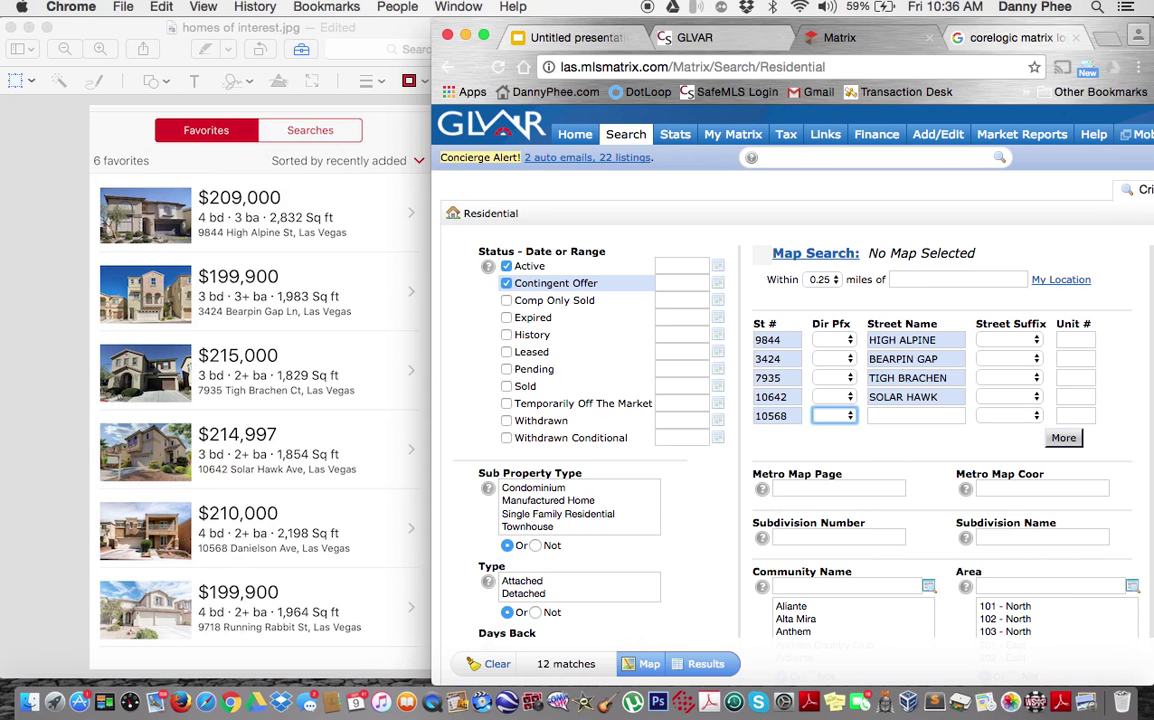
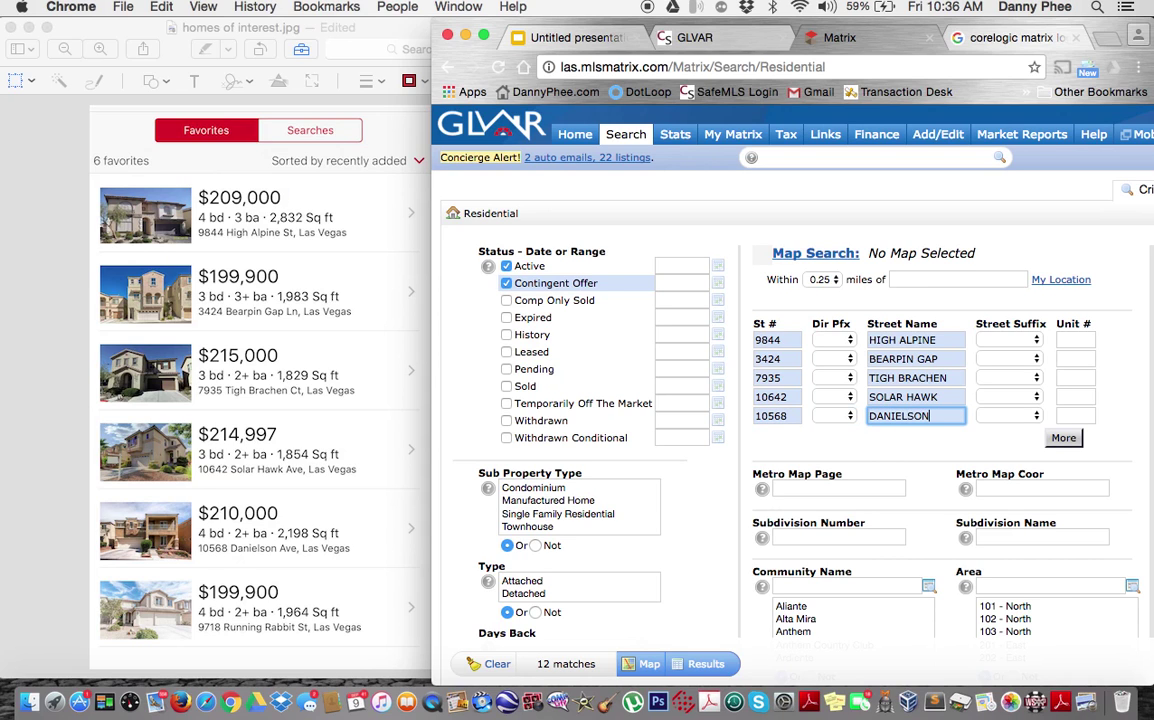
{"action": "left_click", "coordinate": [1063, 438]}
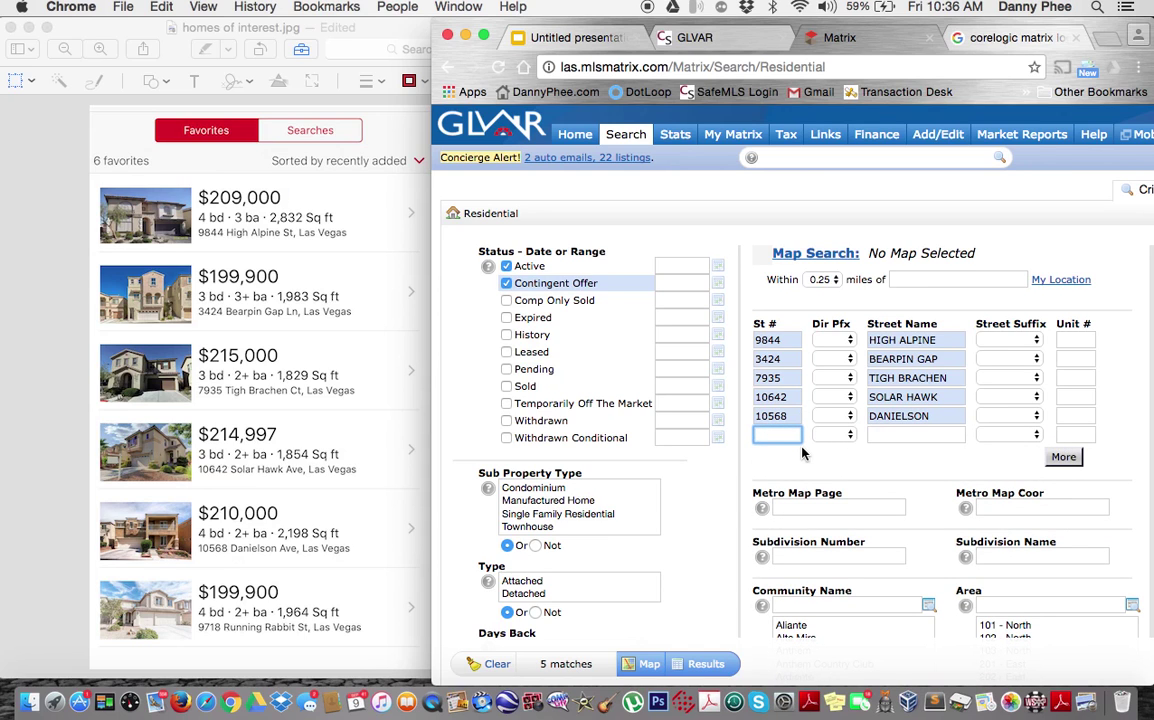
{"action": "key", "text": "Tab"}
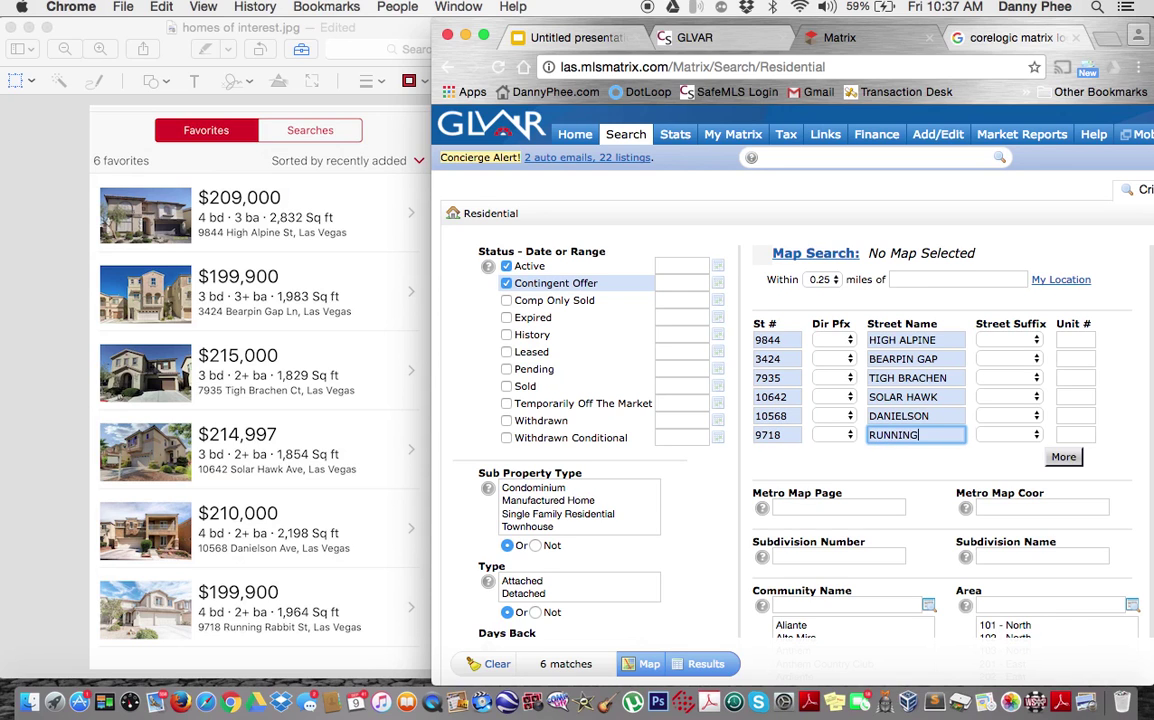
{"action": "left_click", "coordinate": [700, 663]}
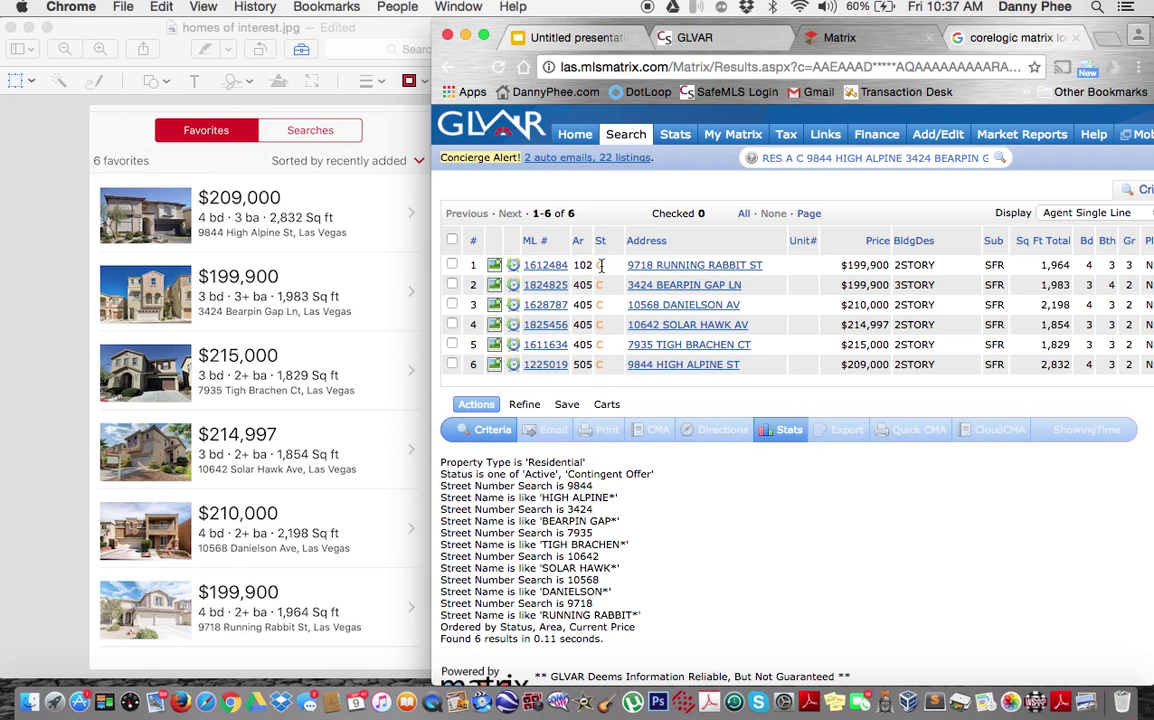
Step: Check all six result listings and bring up the Save search options
{"action": "left_click", "coordinate": [452, 240]}
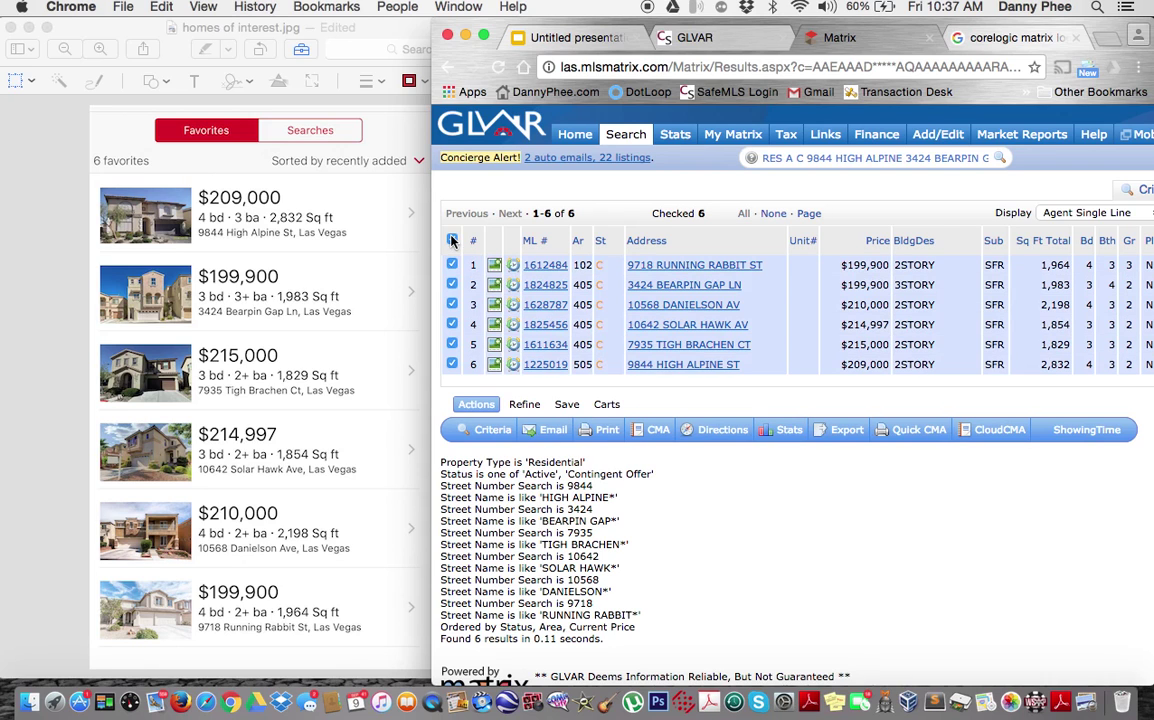
{"action": "left_click", "coordinate": [569, 408]}
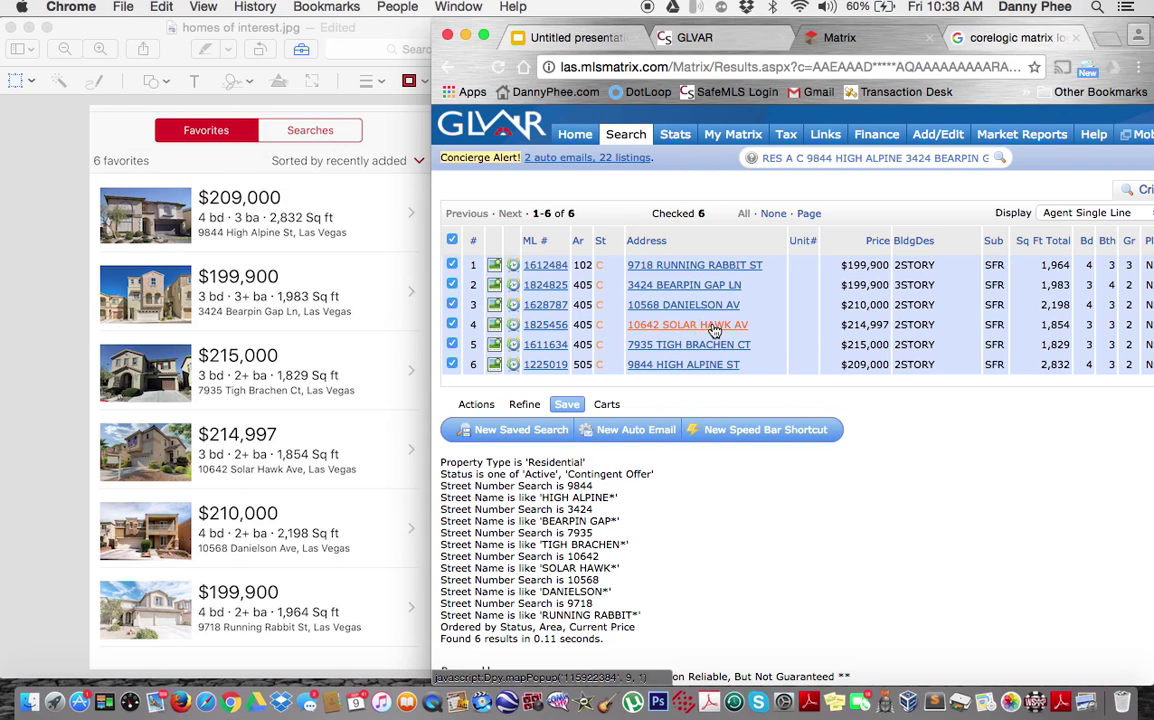
{"action": "left_click", "coordinate": [637, 432]}
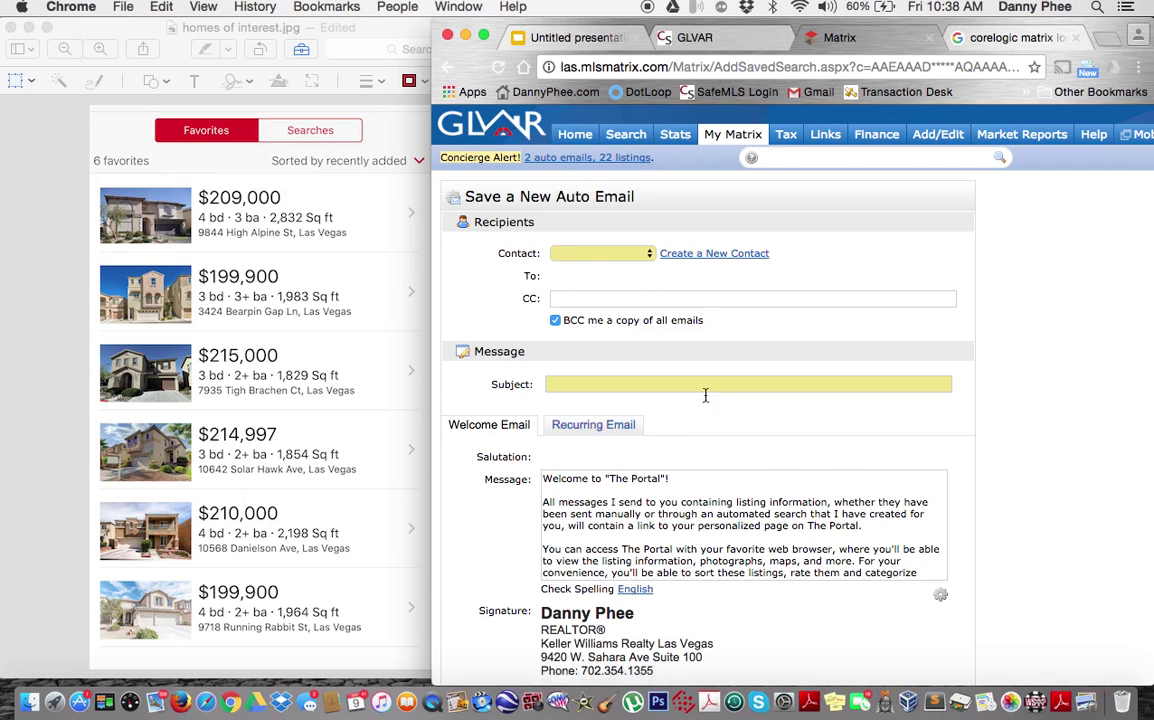
{"action": "scroll", "coordinate": [689, 381], "scroll_direction": "down", "scroll_amount": 1}
{"action": "scroll", "coordinate": [689, 381], "scroll_direction": "up", "scroll_amount": 1}
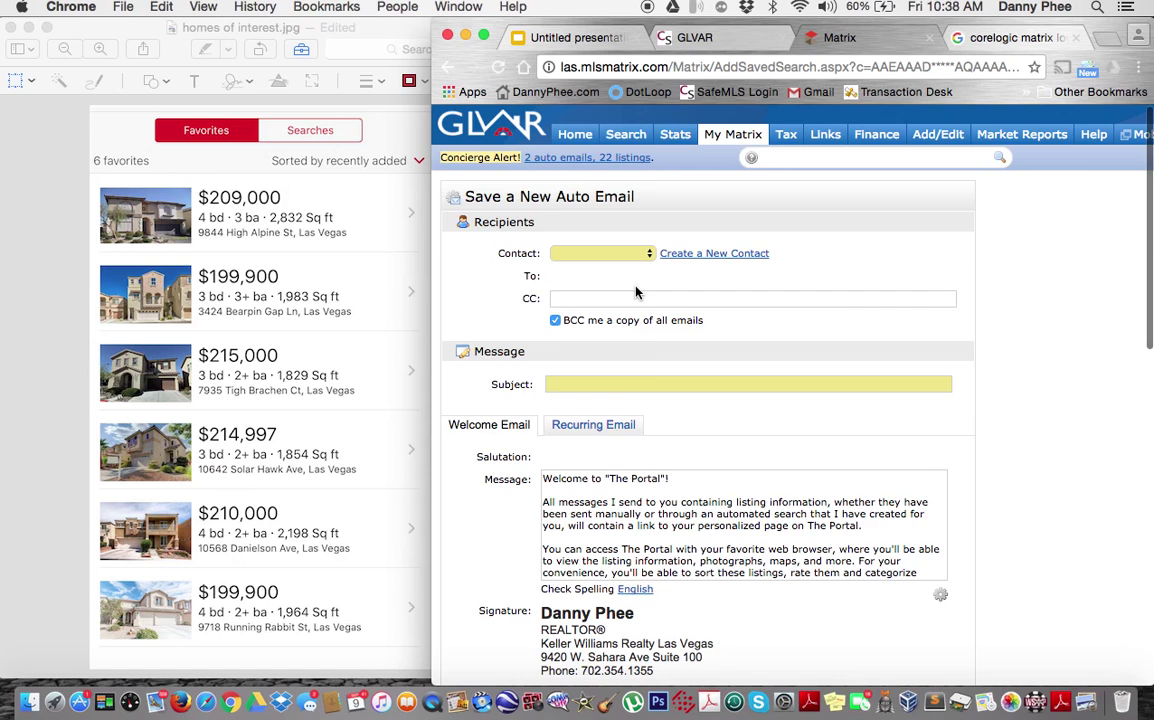
{"action": "scroll", "coordinate": [654, 366], "scroll_direction": "down", "scroll_amount": 4}
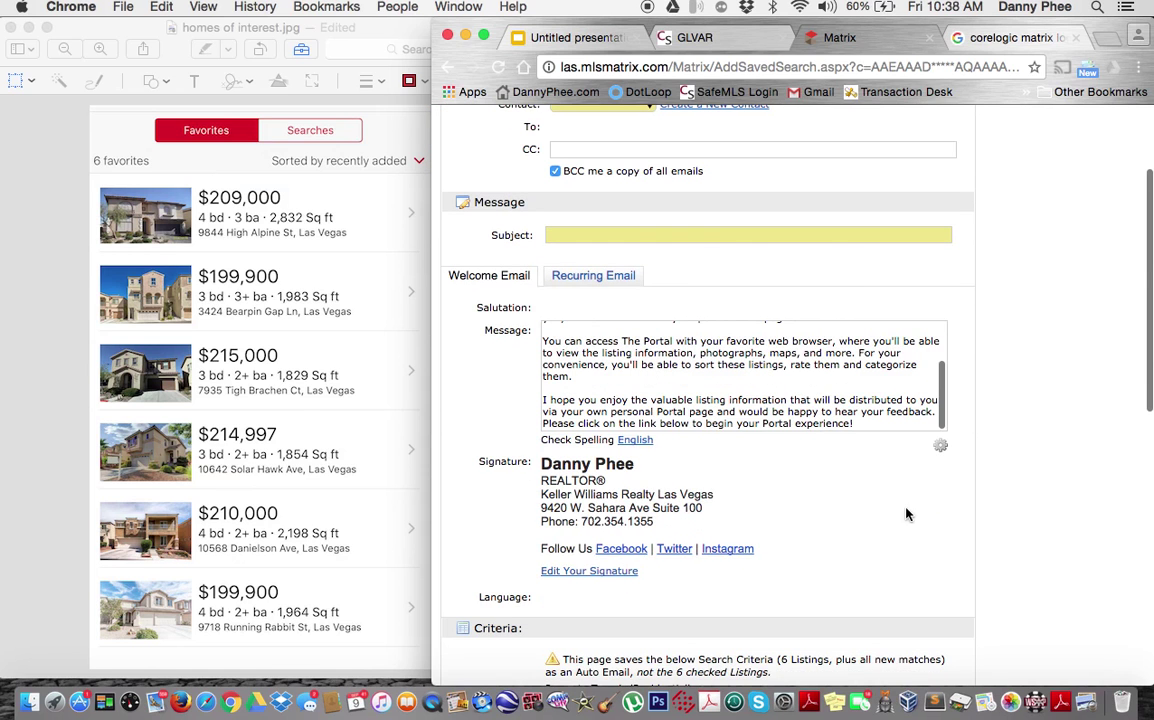
{"action": "scroll", "coordinate": [907, 515], "scroll_direction": "down", "scroll_amount": 6}
{"action": "scroll", "coordinate": [1007, 491], "scroll_direction": "down", "scroll_amount": 8}
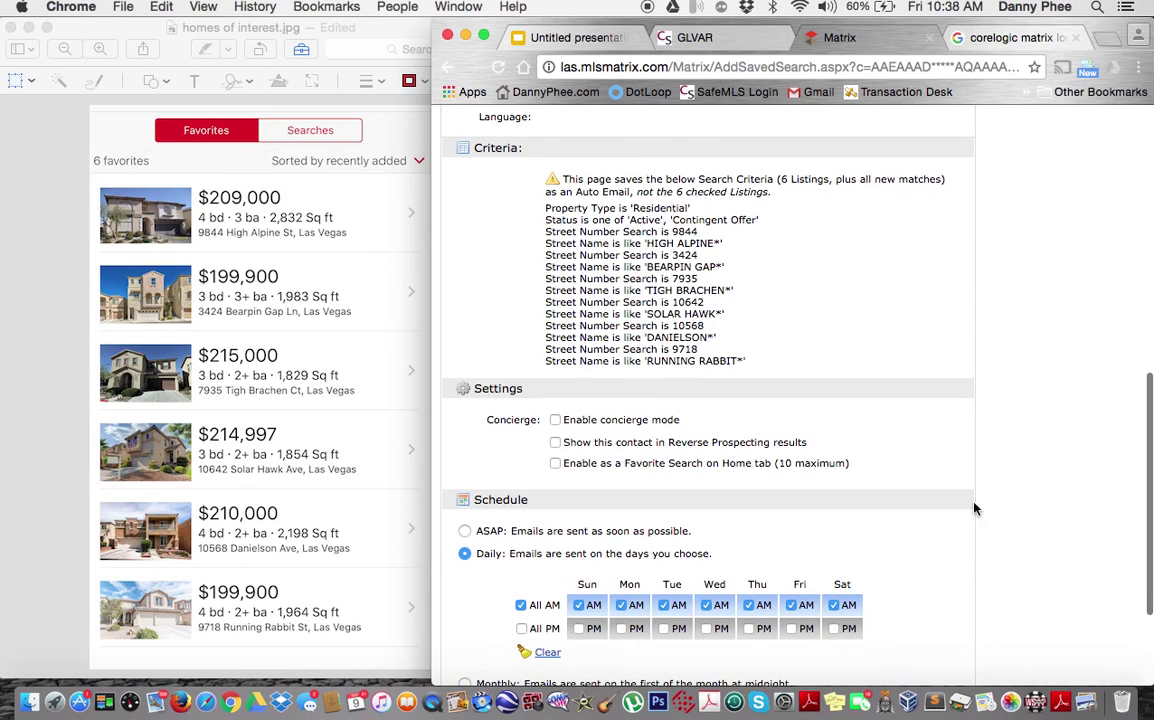
{"action": "left_click", "coordinate": [490, 614]}
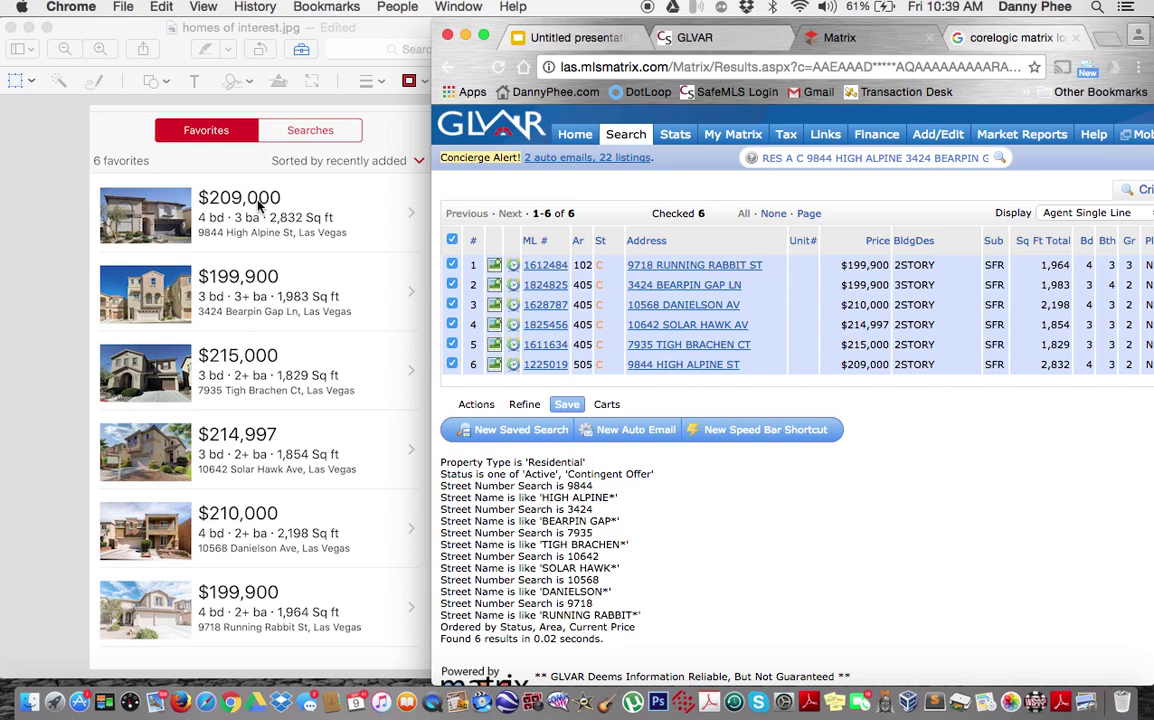
{"action": "left_click", "coordinate": [58, 267]}
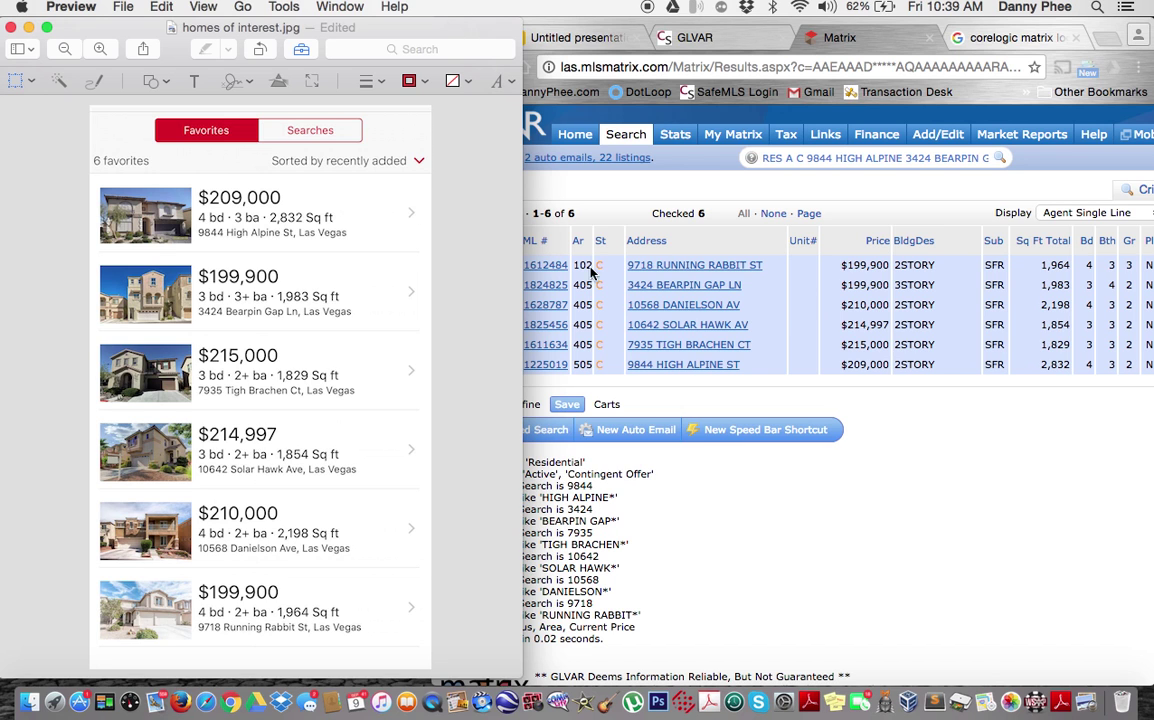
{"action": "left_click", "coordinate": [706, 417]}
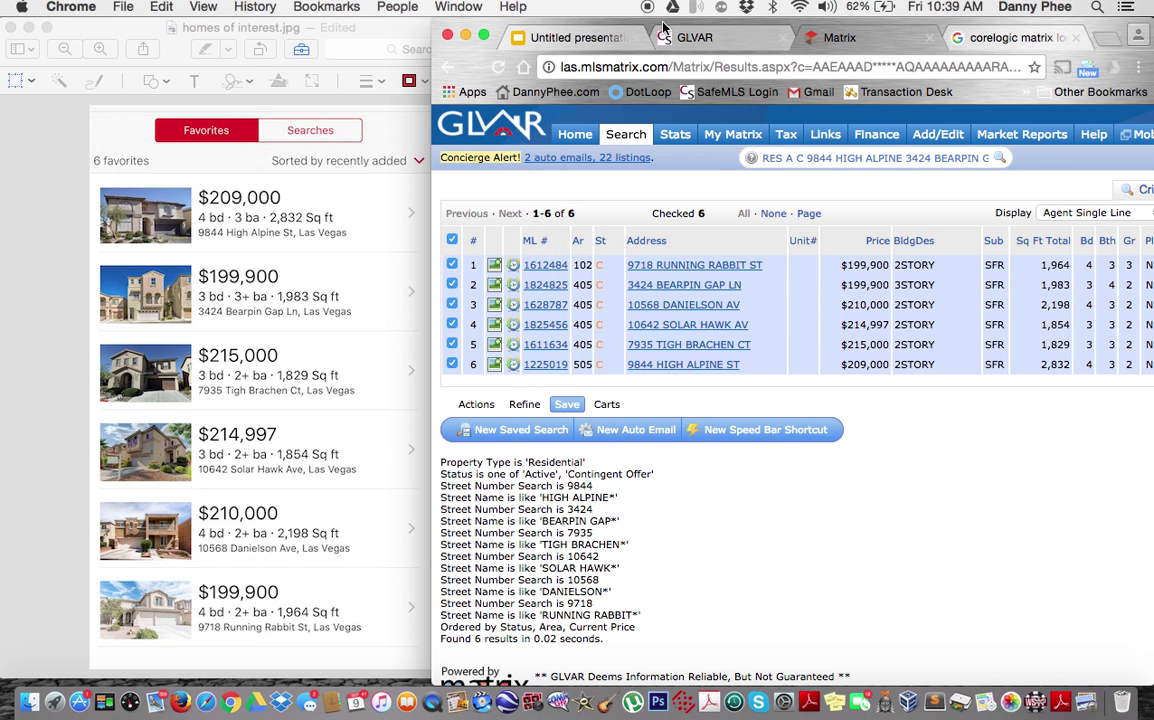